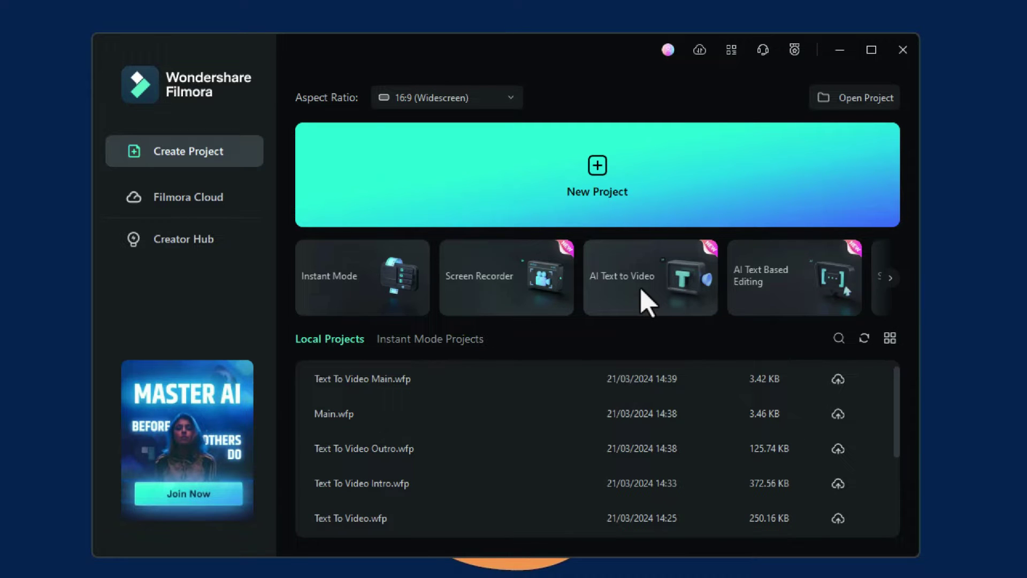
Start an AI text-to-video project with an AI-written Informative/explanatory article on 'Home Baking'
{"action": "left_click", "coordinate": [711, 303]}
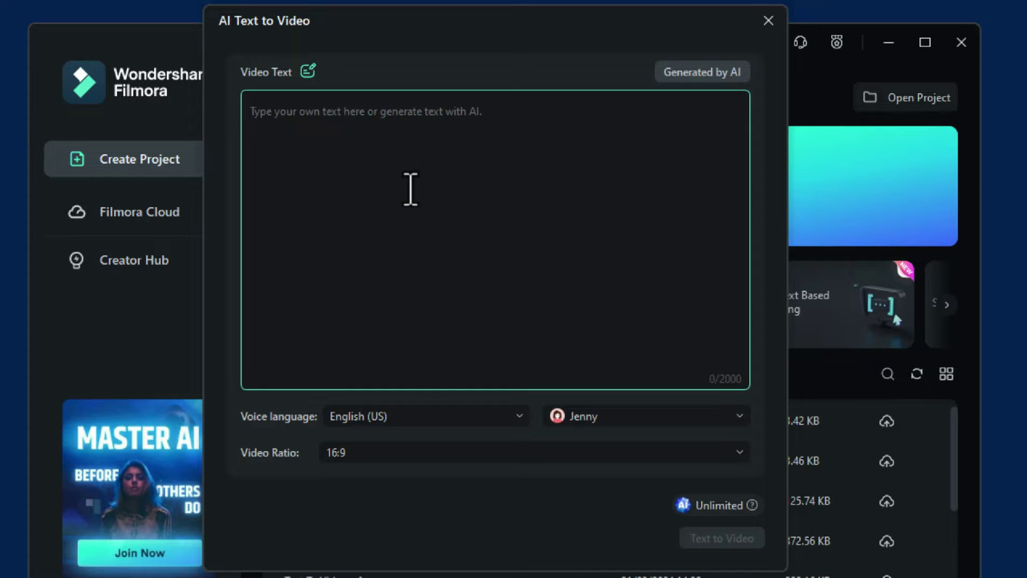
{"action": "left_click", "coordinate": [704, 75]}
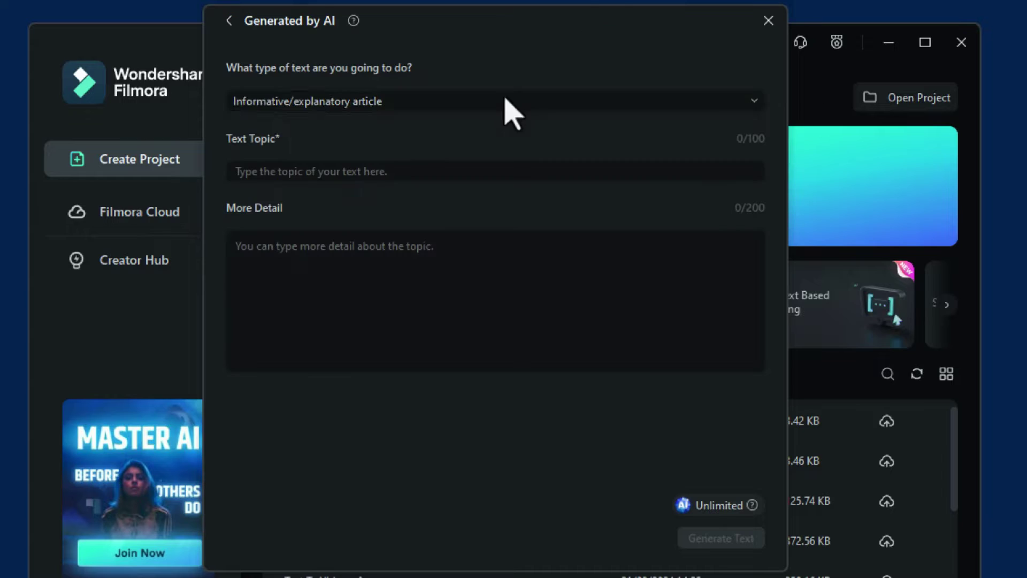
{"action": "left_click", "coordinate": [420, 107]}
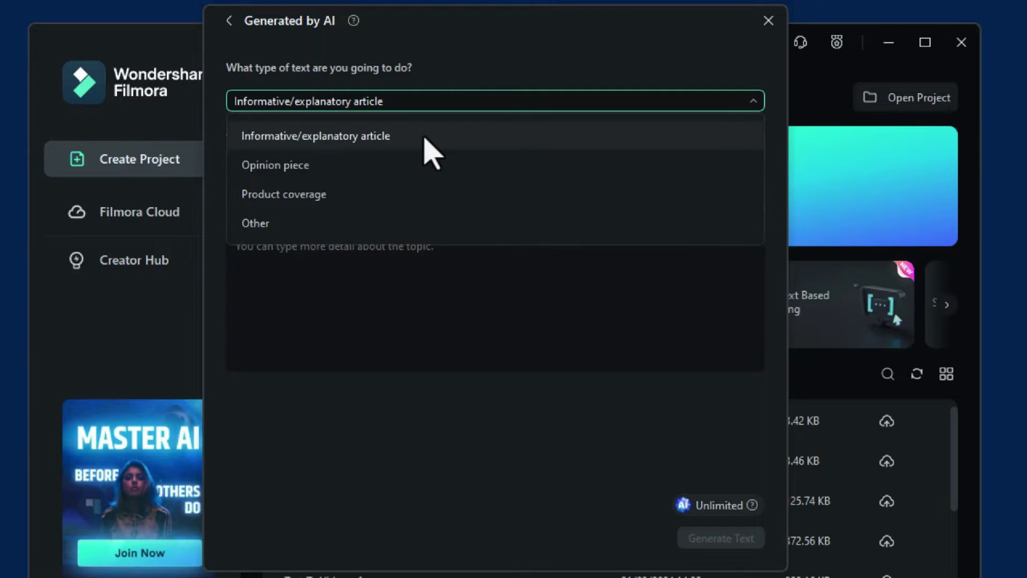
{"action": "left_click", "coordinate": [396, 138]}
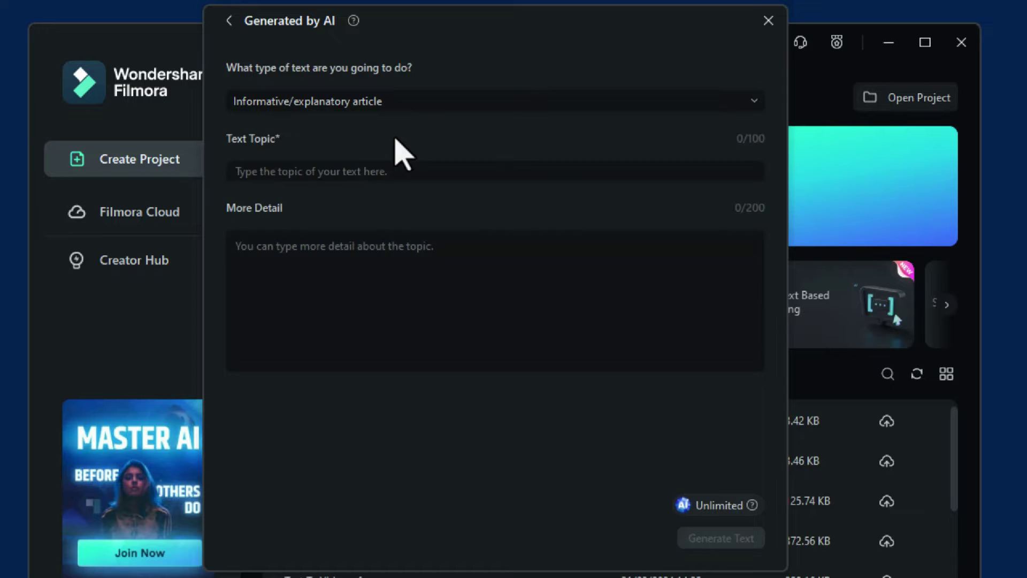
{"action": "left_click", "coordinate": [407, 172]}
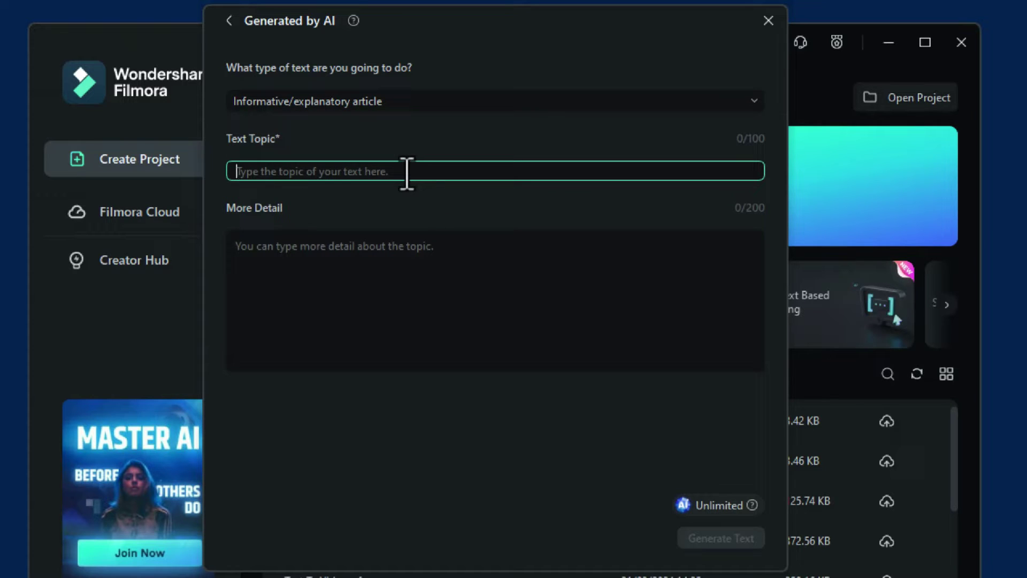
{"action": "type", "text": "Home Bak"}
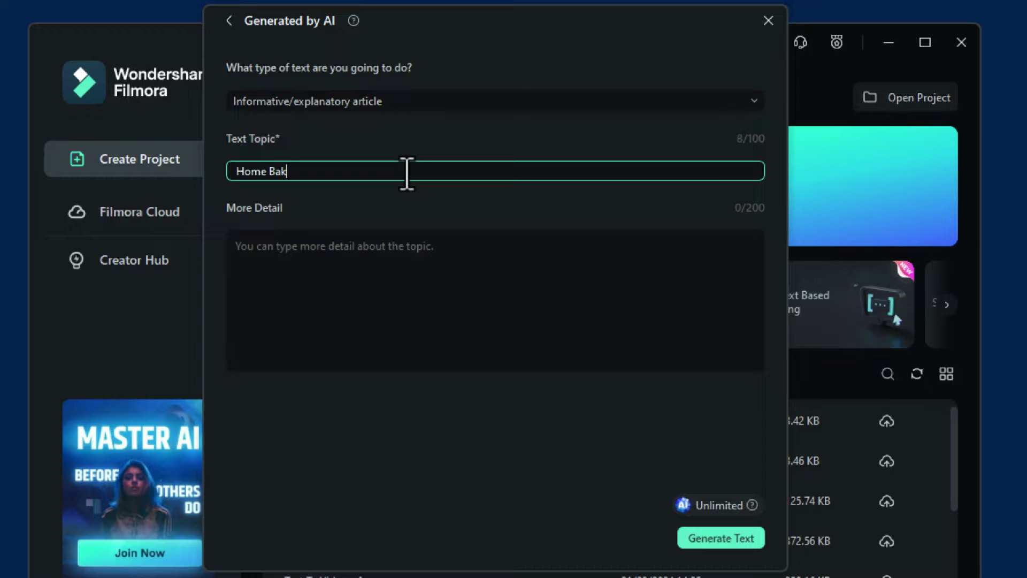
{"action": "type", "text": "ing"}
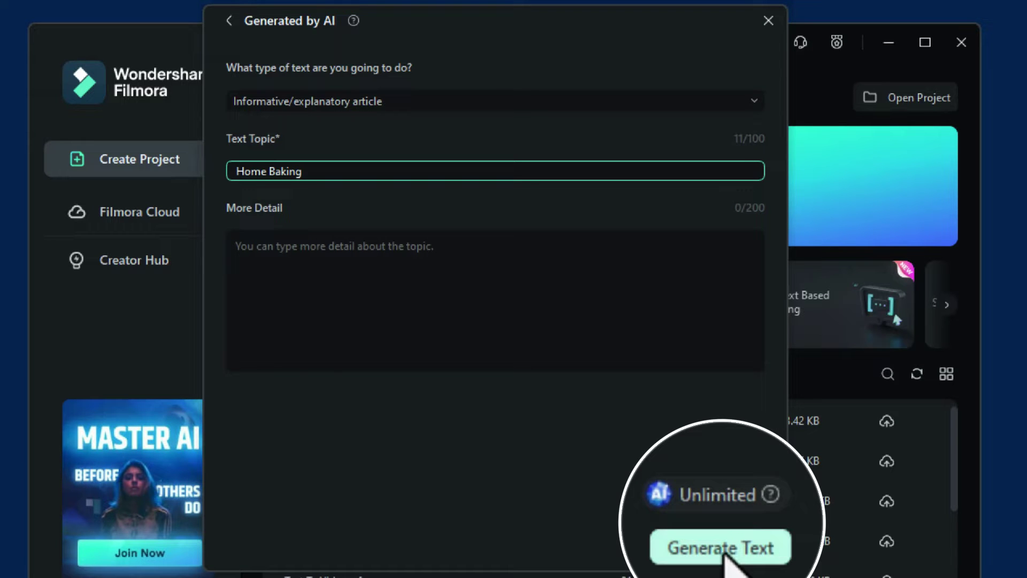
Generate the Home Baking article and set narration to English (UK) with the voice Ryan
{"action": "left_click", "coordinate": [723, 541]}
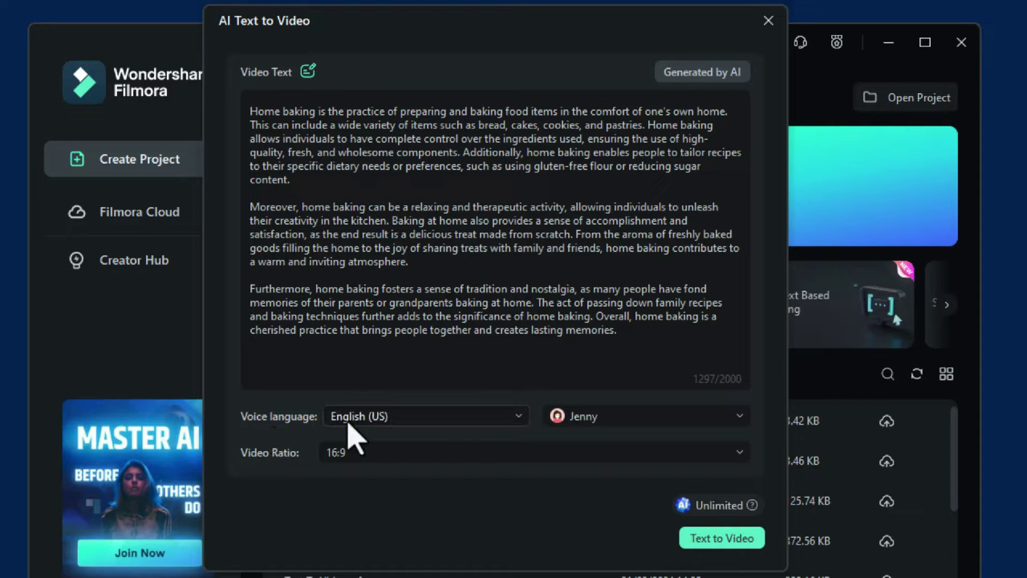
{"action": "left_click", "coordinate": [518, 417]}
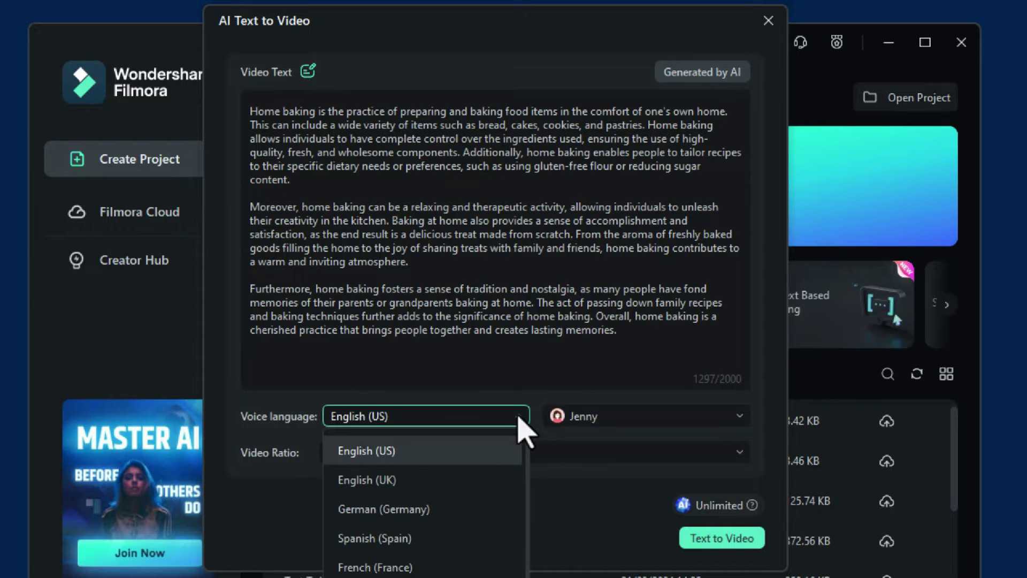
{"action": "left_click", "coordinate": [420, 480]}
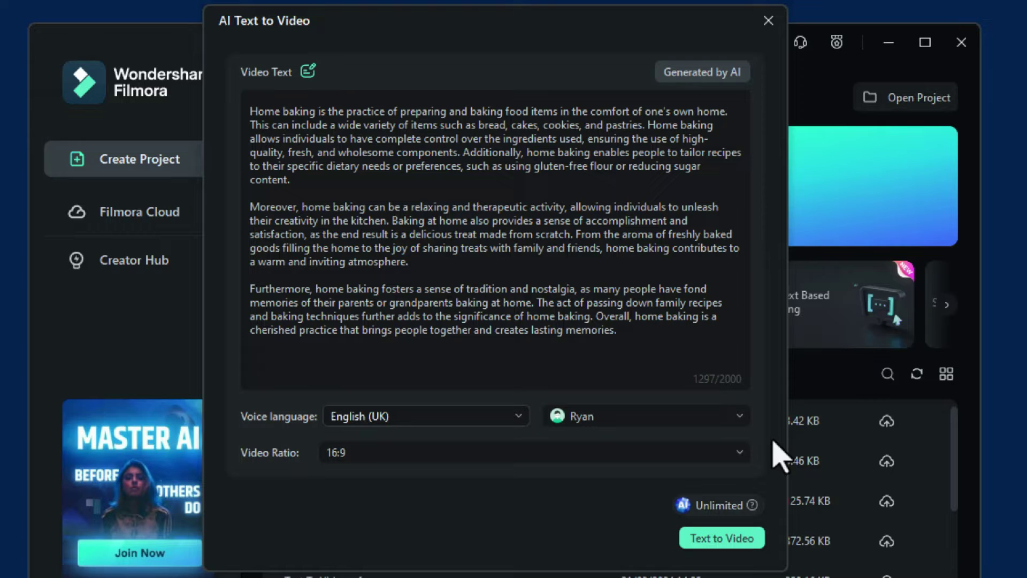
{"action": "left_click", "coordinate": [742, 423]}
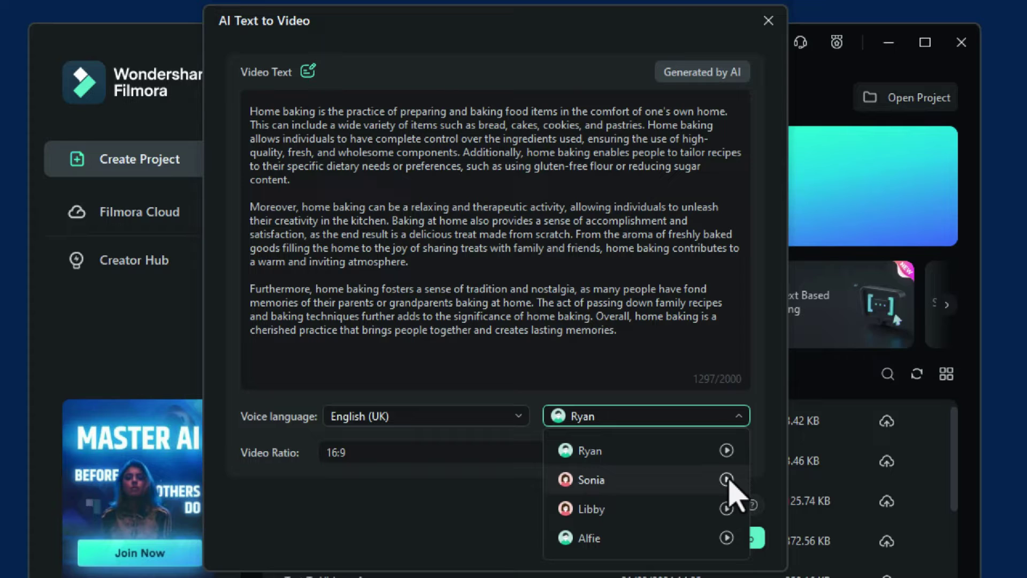
{"action": "left_click", "coordinate": [695, 450]}
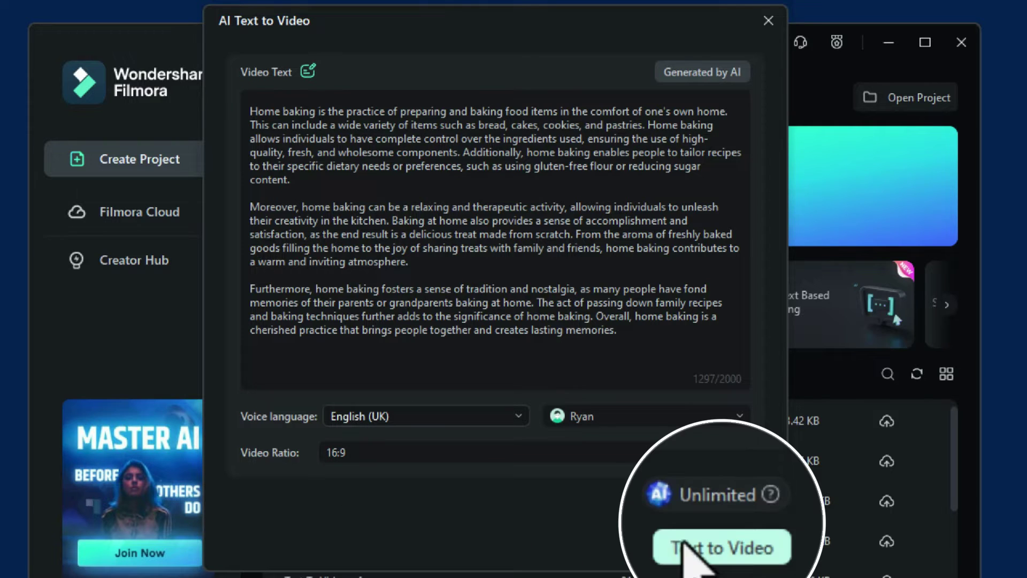
Generate the 1:18 Home Baking video, return the playhead to the start, and select all 24 subtitle clips
{"action": "left_click", "coordinate": [710, 538]}
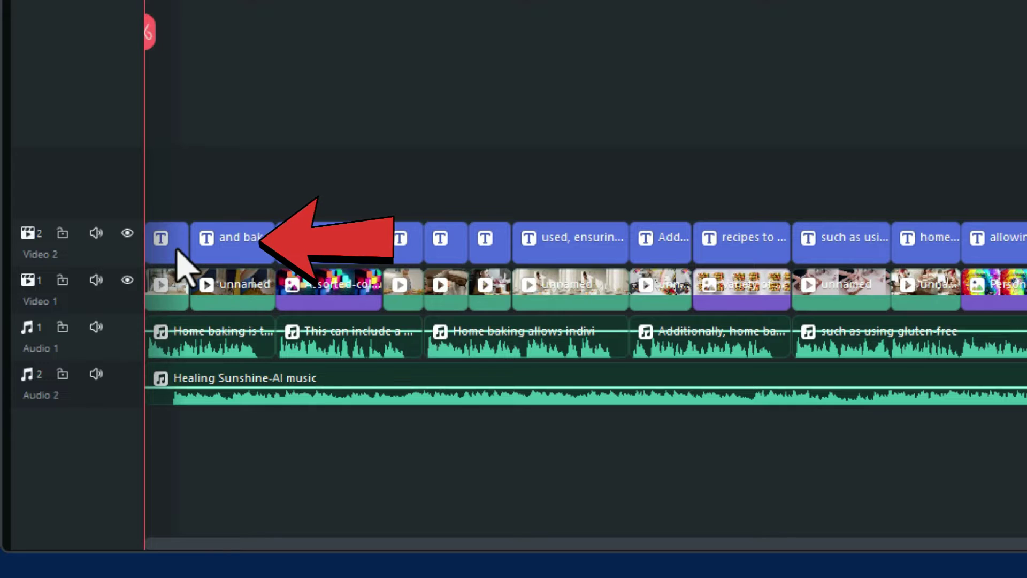
{"action": "mouse_move", "coordinate": [209, 291]}
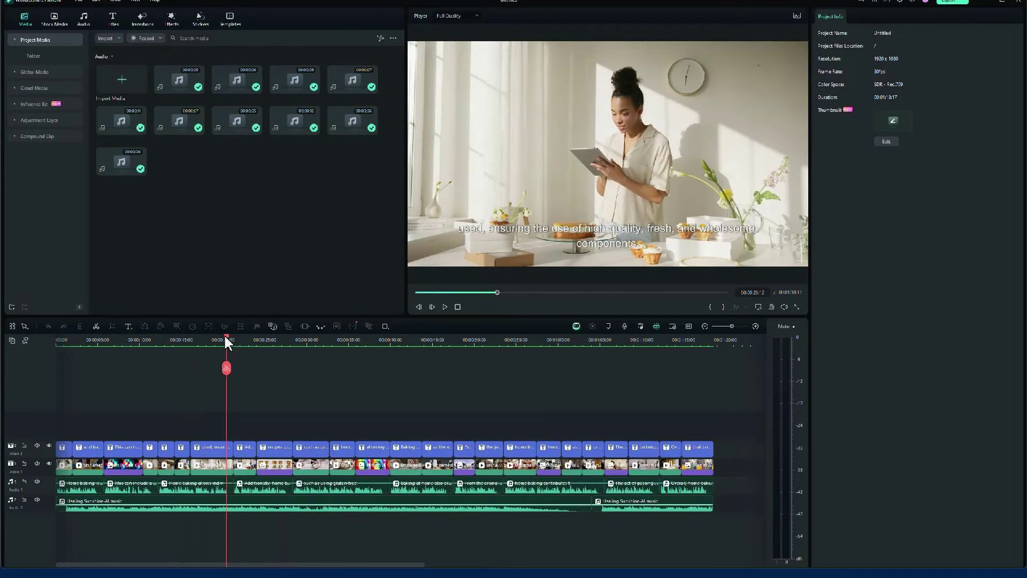
{"action": "left_click_drag", "start_coordinate": [225, 342], "coordinate": [38, 365]}
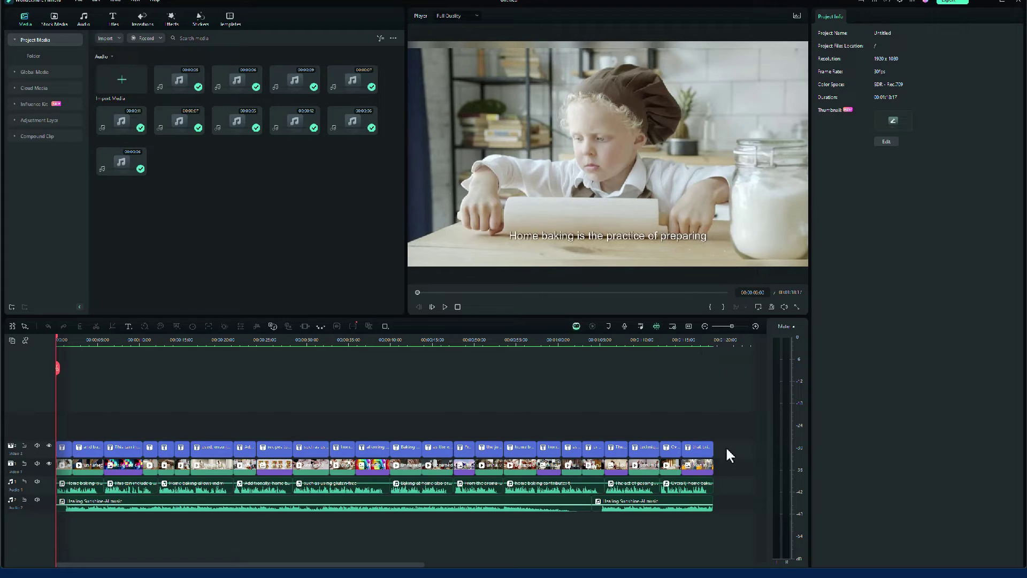
{"action": "left_click_drag", "start_coordinate": [722, 445], "coordinate": [59, 447]}
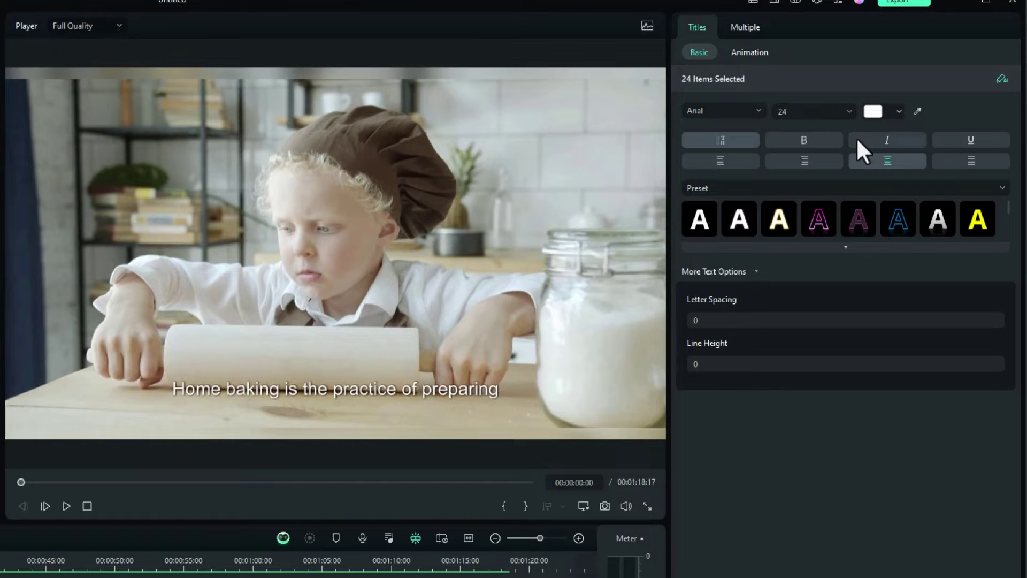
Make all 24 subtitles yellow and set their font size to 34
{"action": "left_click", "coordinate": [898, 110]}
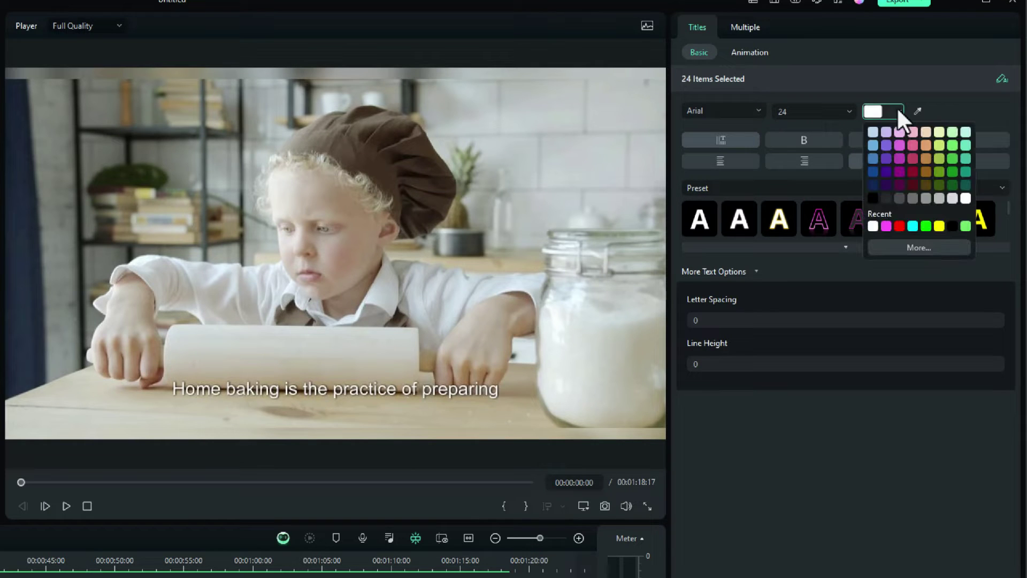
{"action": "left_click", "coordinate": [940, 225]}
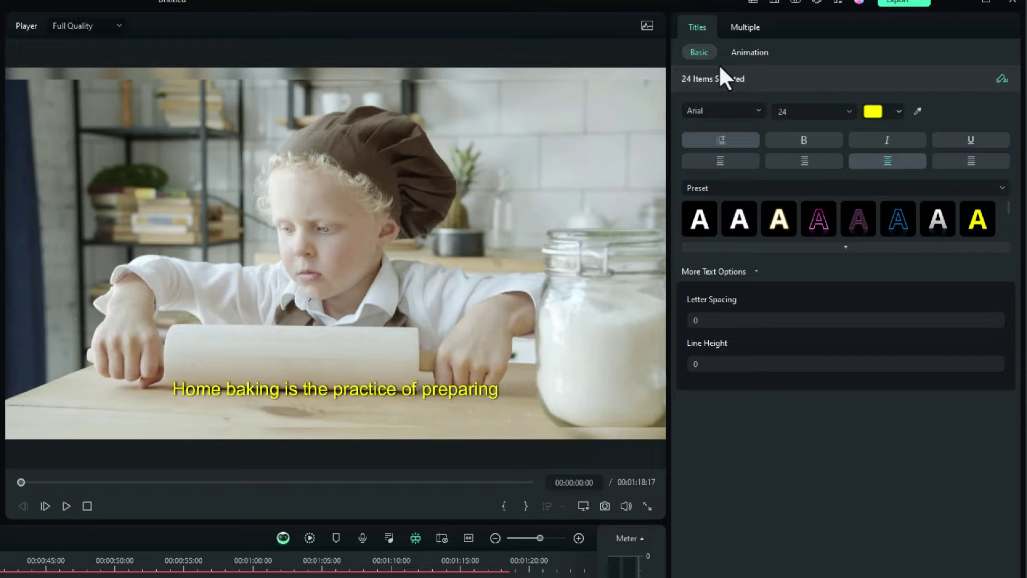
{"action": "left_click", "coordinate": [848, 114]}
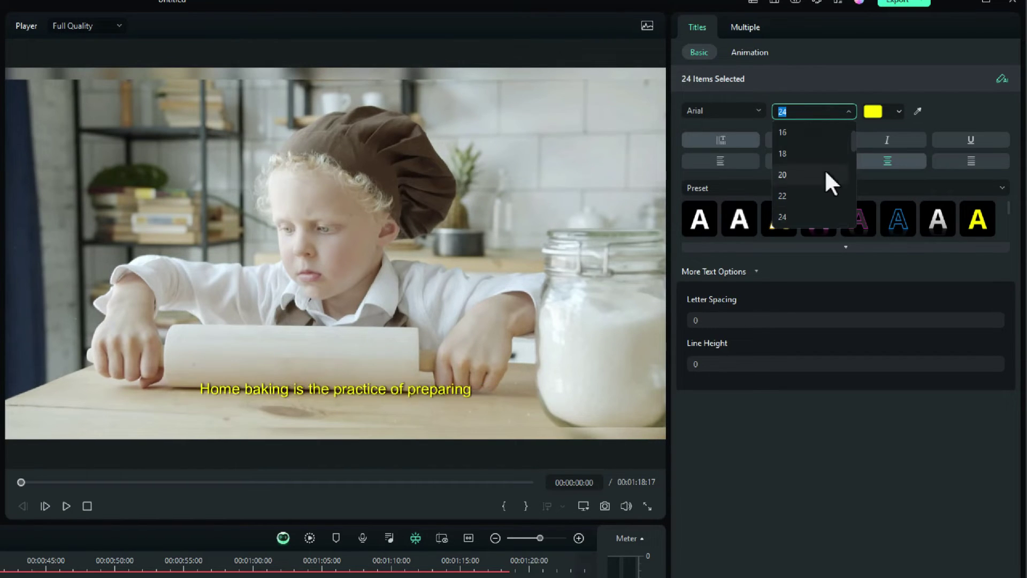
{"action": "scroll", "coordinate": [824, 168], "scroll_direction": "down", "scroll_amount": 3}
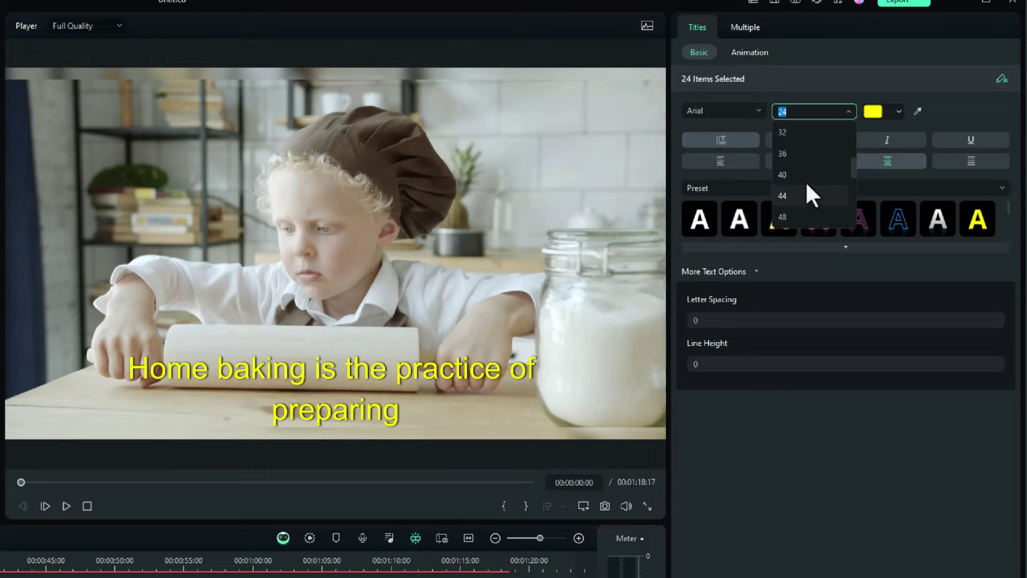
{"action": "scroll", "coordinate": [805, 181], "scroll_direction": "up", "scroll_amount": 3}
{"action": "left_click", "coordinate": [800, 148]}
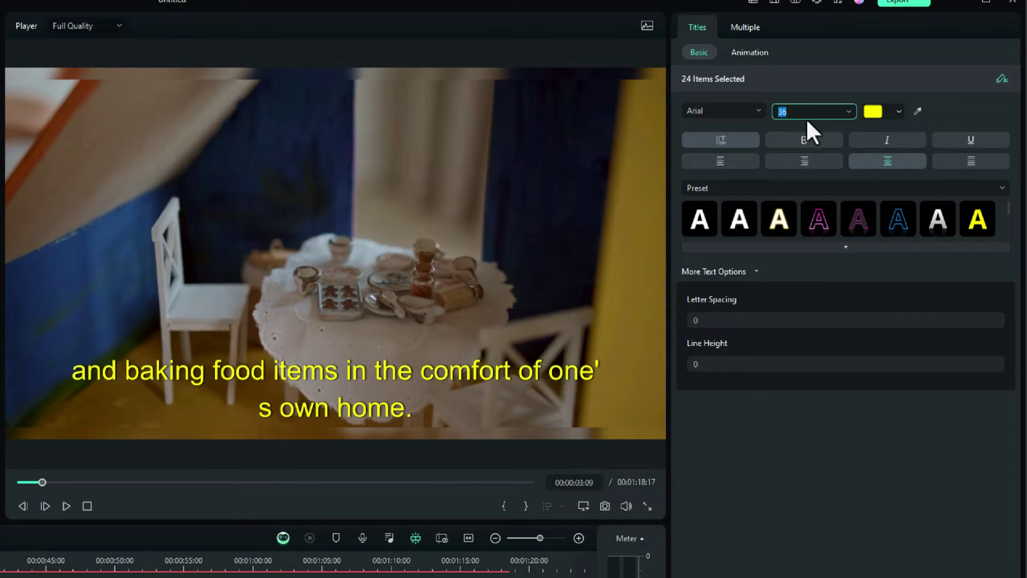
{"action": "type", "text": "34"}
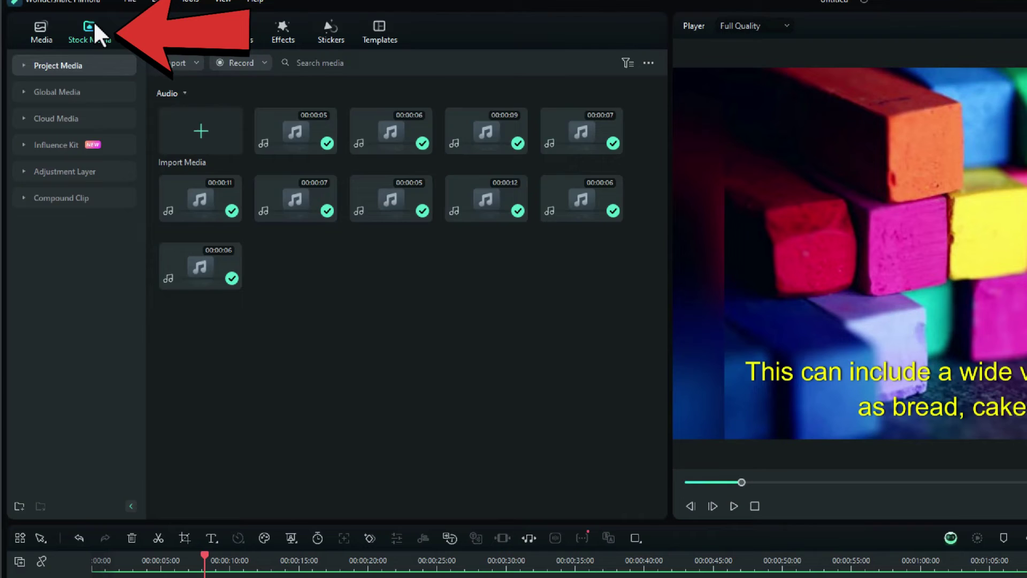
Search Stock Media for 'cakes' videos
{"action": "left_click", "coordinate": [94, 34]}
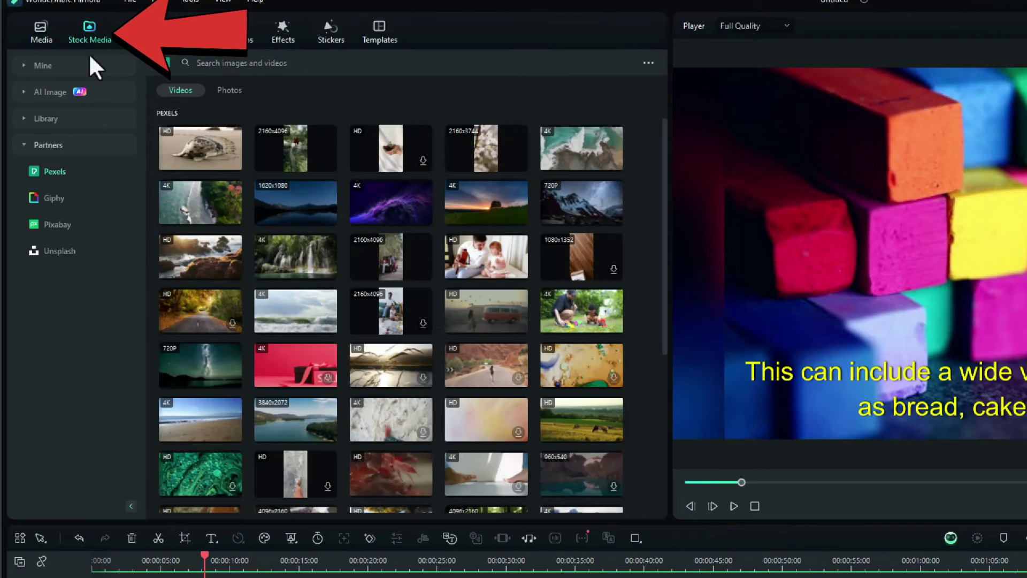
{"action": "left_click", "coordinate": [47, 142]}
{"action": "left_click", "coordinate": [218, 62]}
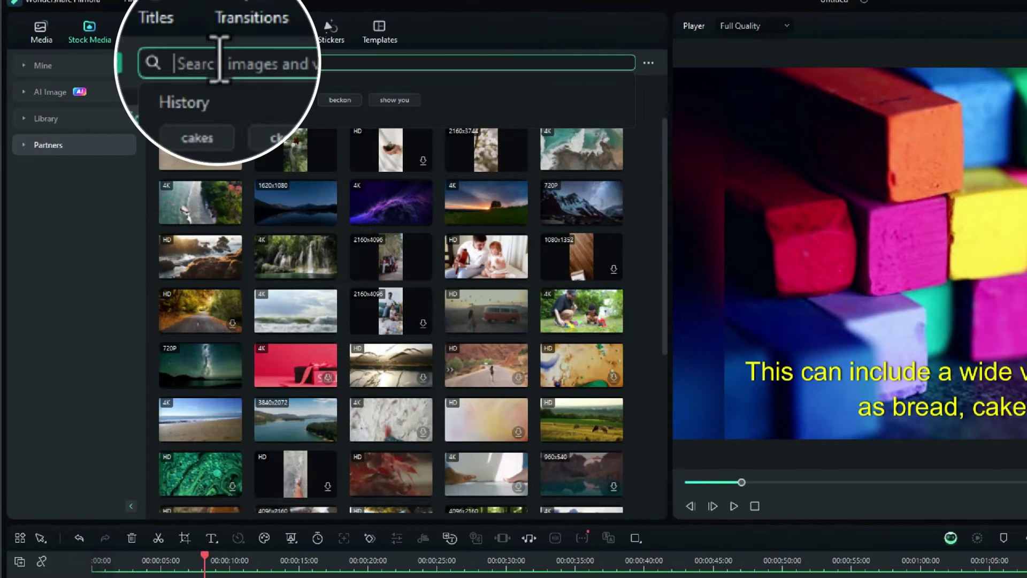
{"action": "type", "text": "cakes"}
{"action": "key", "text": "Return"}
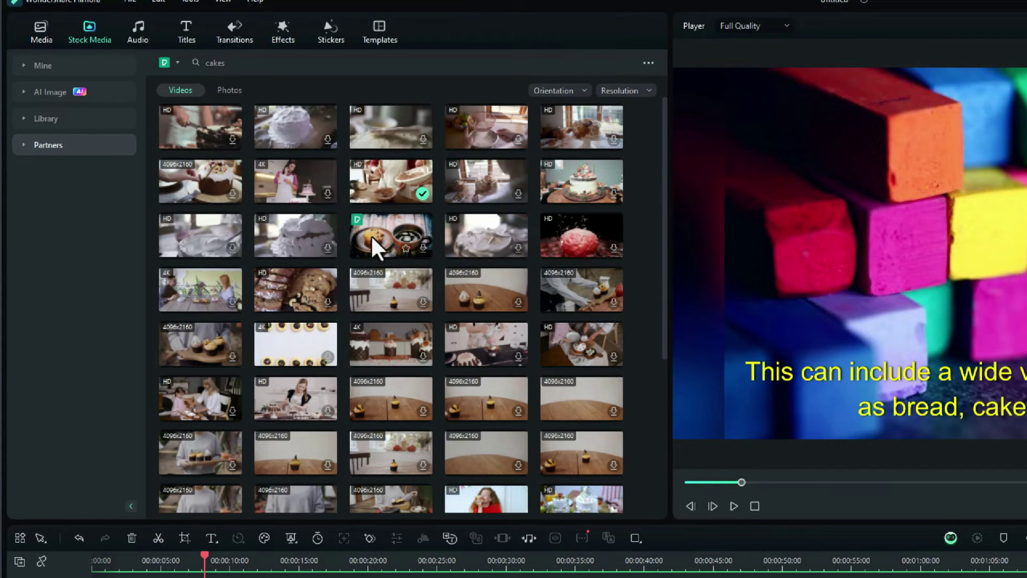
Replace the colourful blocks clip in Video 1 with the first cake-slicing stock video
{"action": "left_click", "coordinate": [191, 130]}
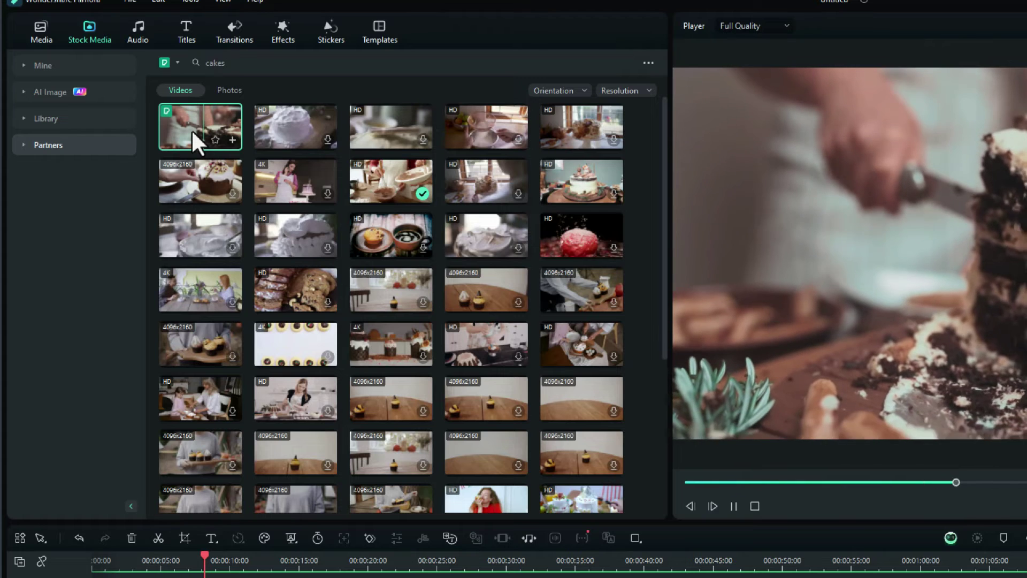
{"action": "key", "text": "alt"}
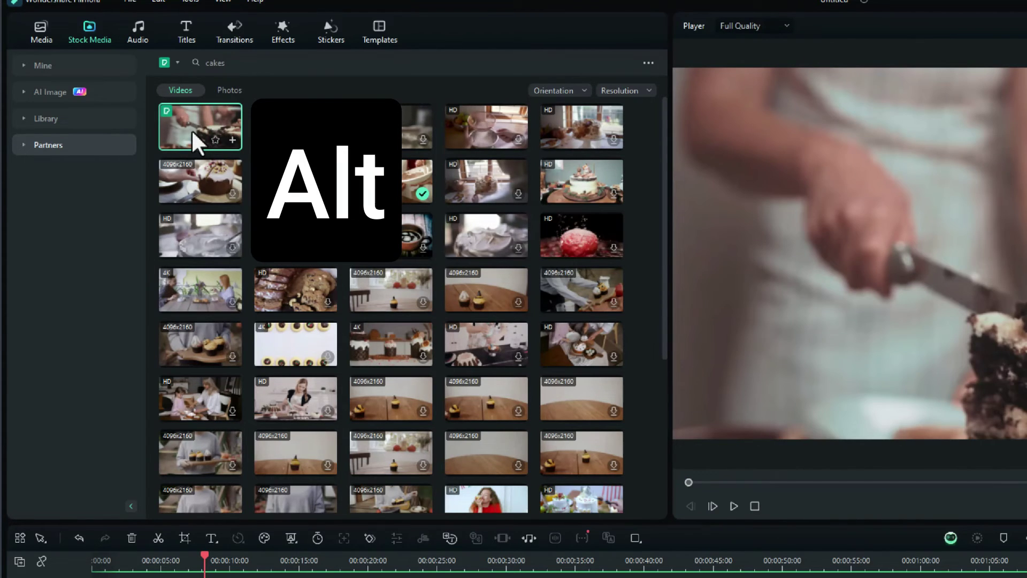
{"action": "left_click_drag", "start_coordinate": [191, 129], "coordinate": [214, 577]}
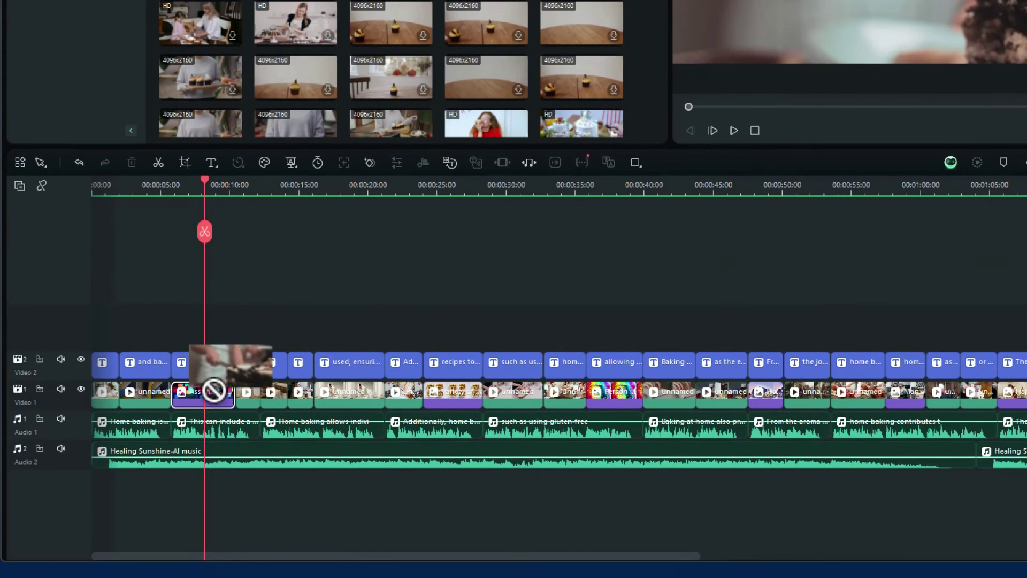
{"action": "left_click_drag", "start_coordinate": [215, 390], "coordinate": [191, 400]}
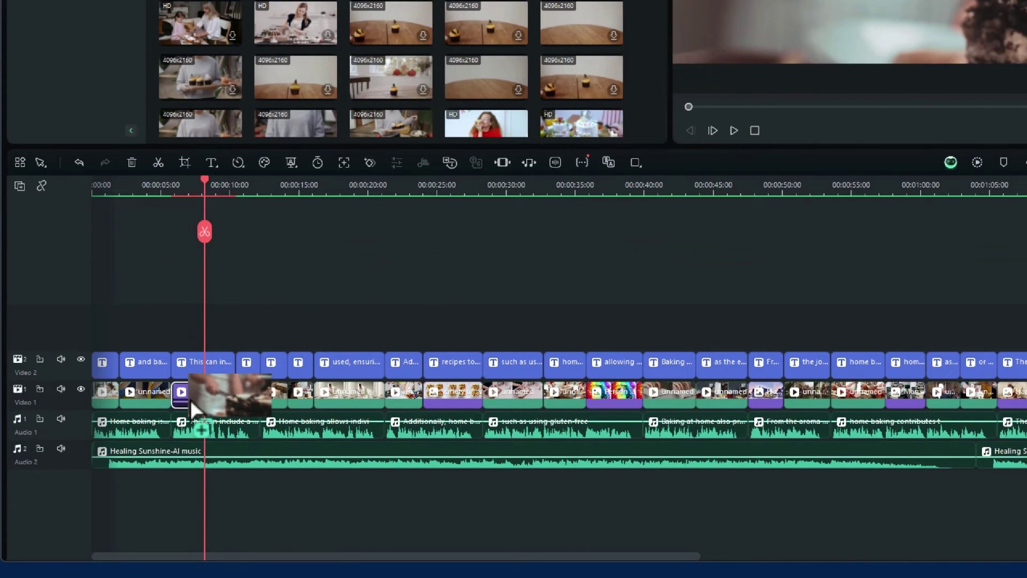
{"action": "left_click_drag", "start_coordinate": [191, 400], "coordinate": [187, 393]}
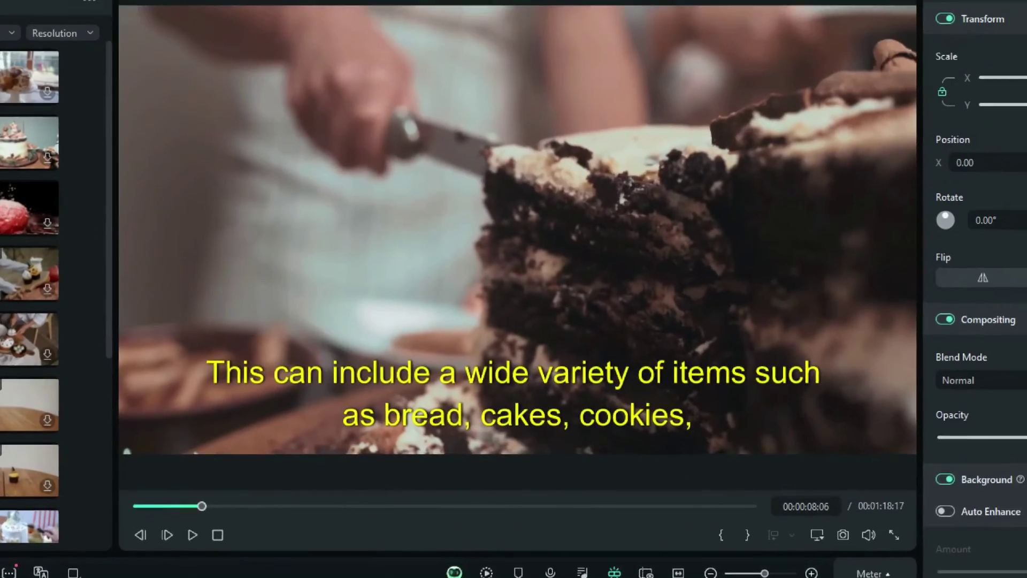
{"action": "key", "text": "Home"}
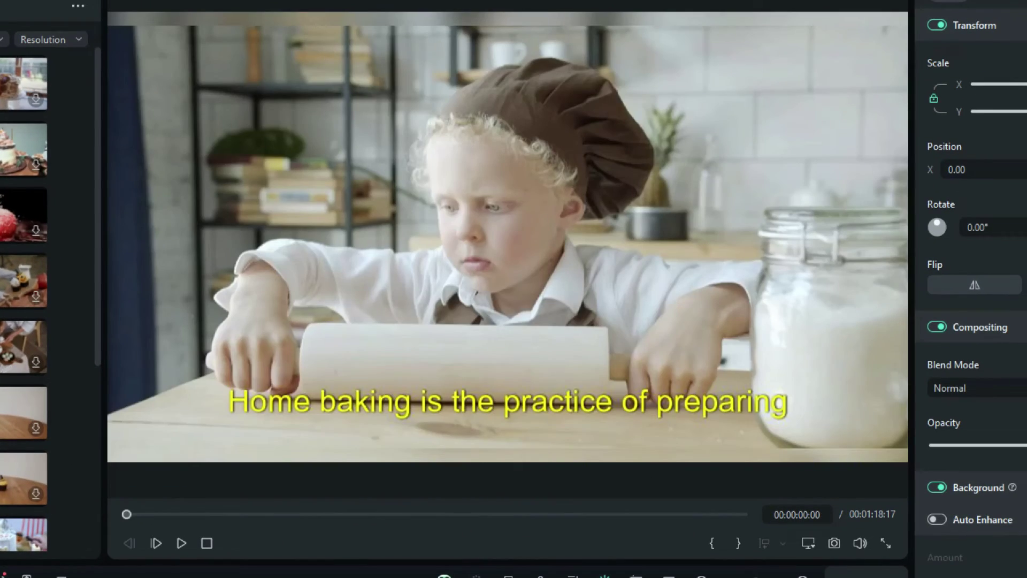
{"action": "key", "text": "space"}
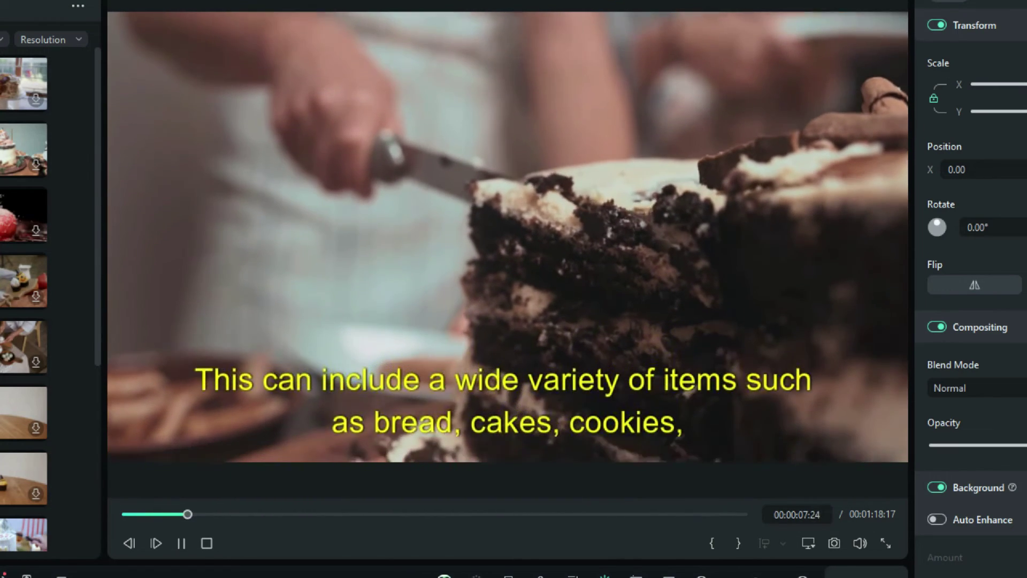
{"action": "key", "text": "space"}
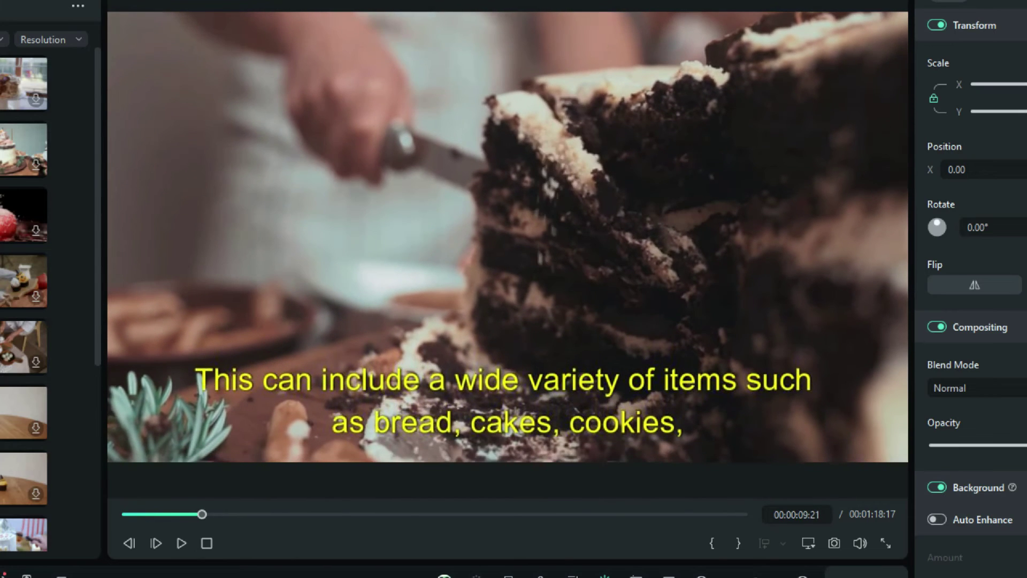